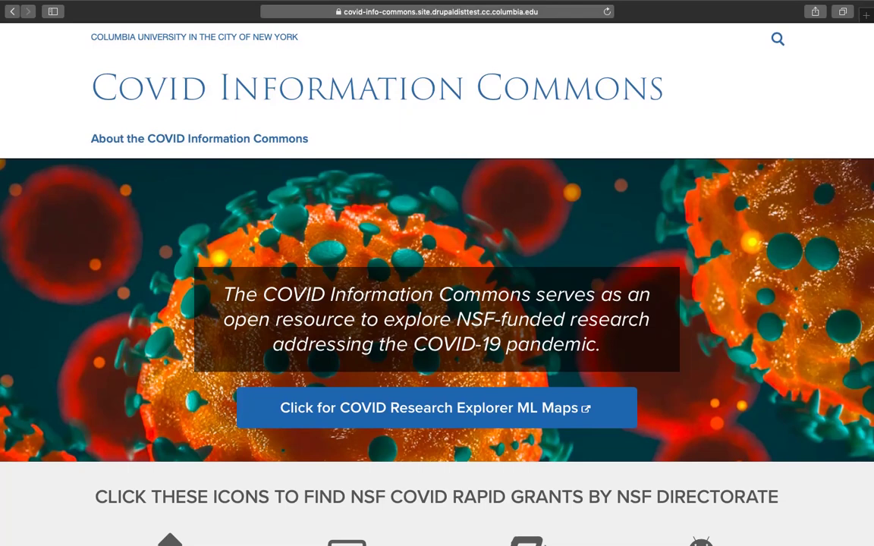
# - Look over the COVID Information Commons home page, including the icons for finding RAPID grants by NSF directorate
pyautogui.scroll(-2, 437, 273)
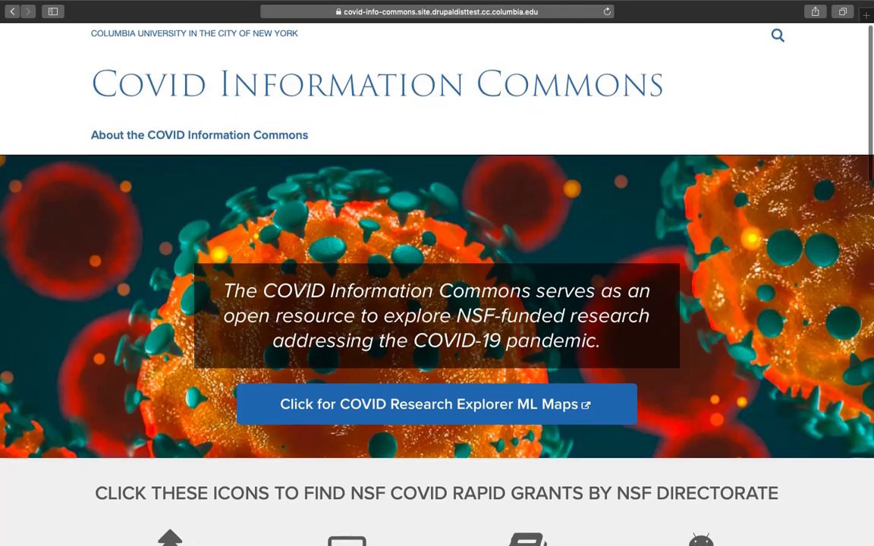
pyautogui.scroll(-2, 437, 273)
pyautogui.scroll(-1, 437, 273)
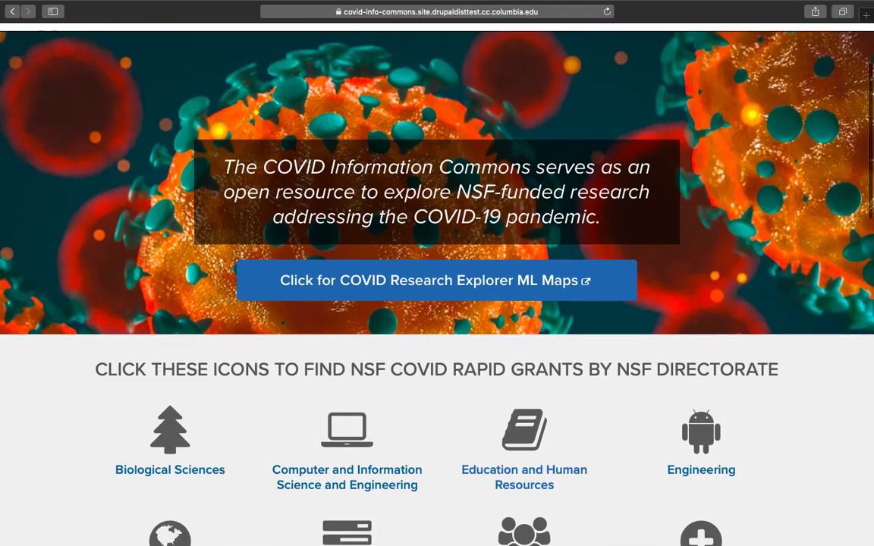
pyautogui.scroll(-3, 437, 273)
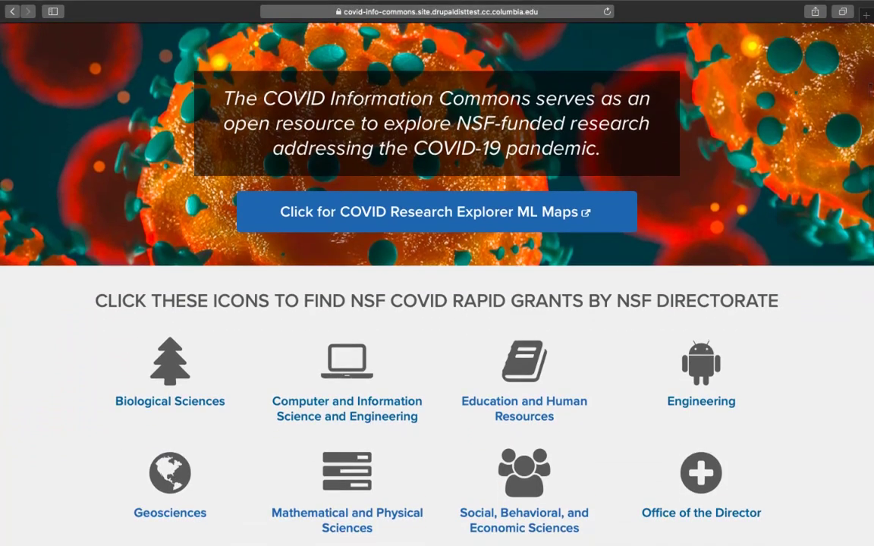
pyautogui.scroll(-1, 437, 273)
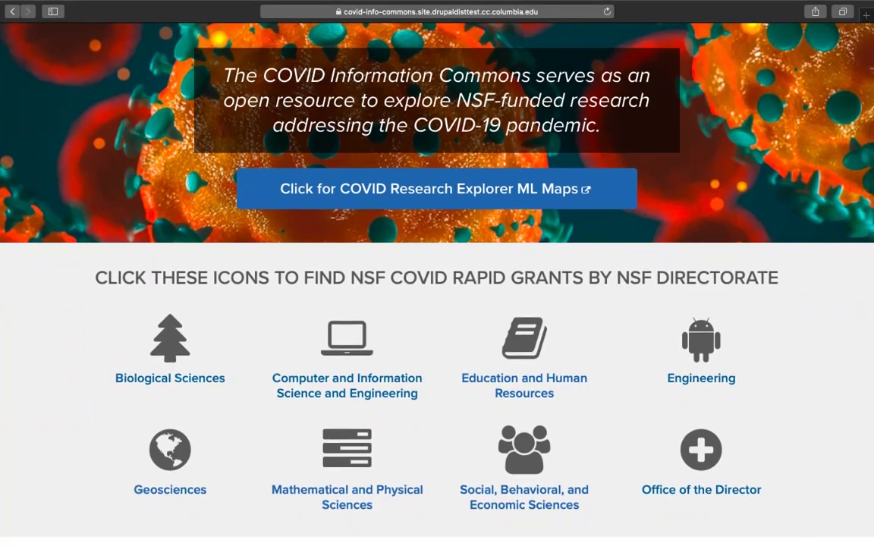
pyautogui.scroll(1, 437, 274)
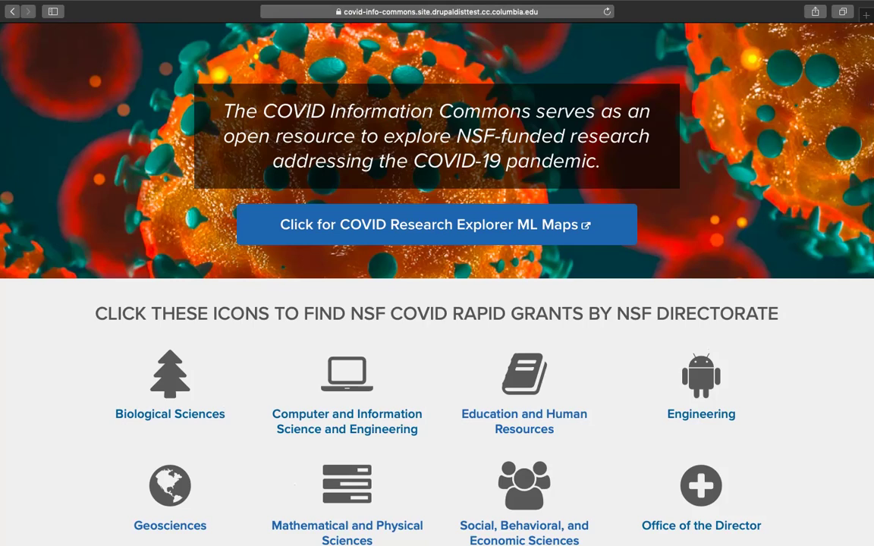
pyautogui.scroll(-4, 436, 273)
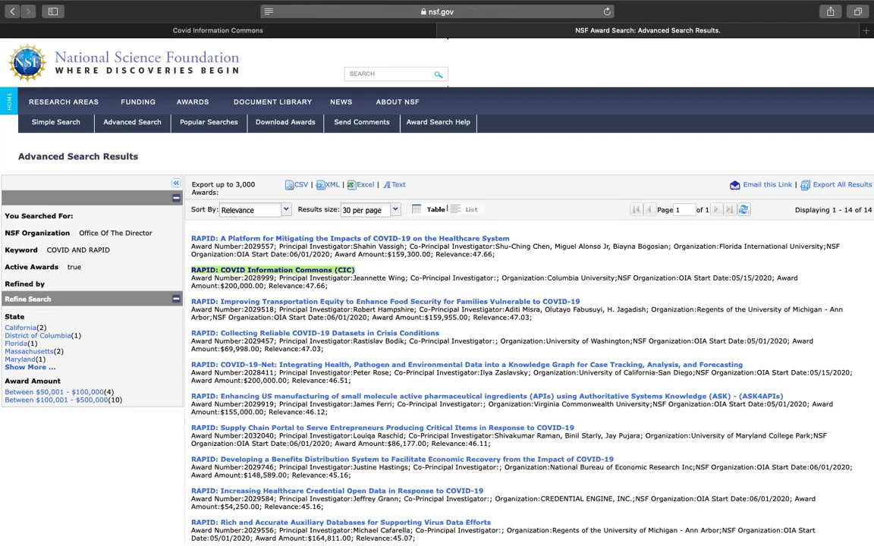
# - Open the "RAPID: COVID Information Commons (CIC)" award from the search results and read its details and abstract
pyautogui.click(286, 270)
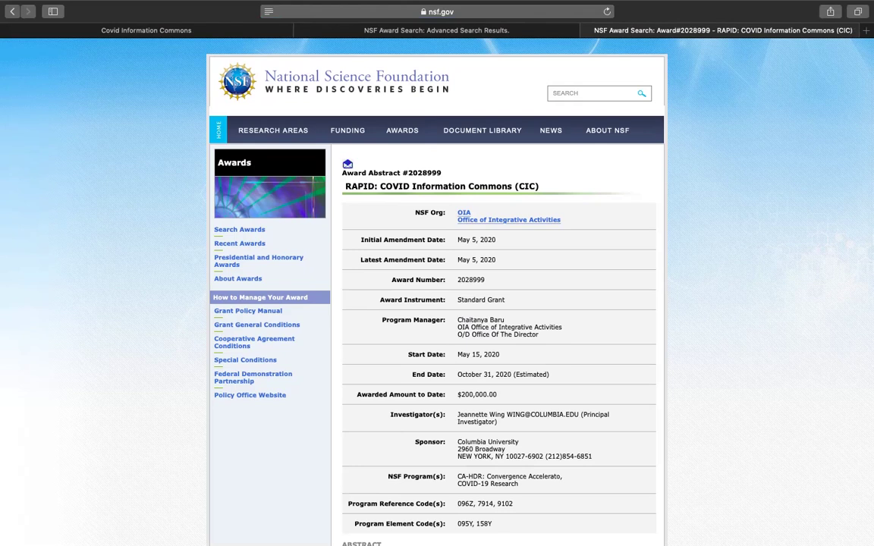
pyautogui.scroll(-2, 437, 304)
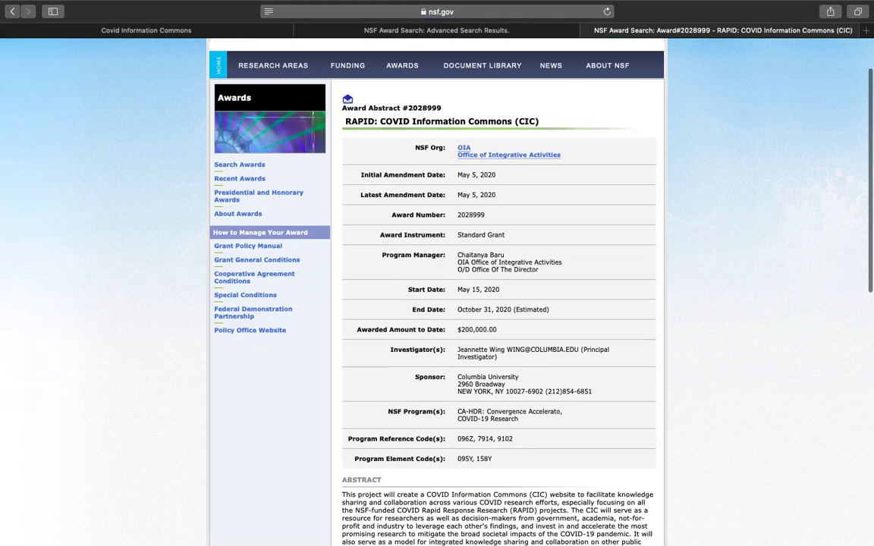
pyautogui.scroll(-3, 437, 304)
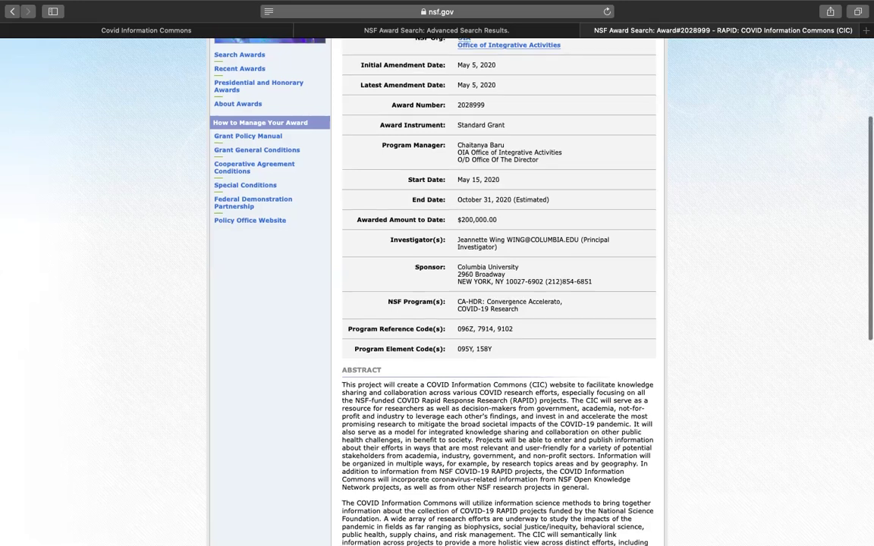
pyautogui.scroll(-2, 498, 304)
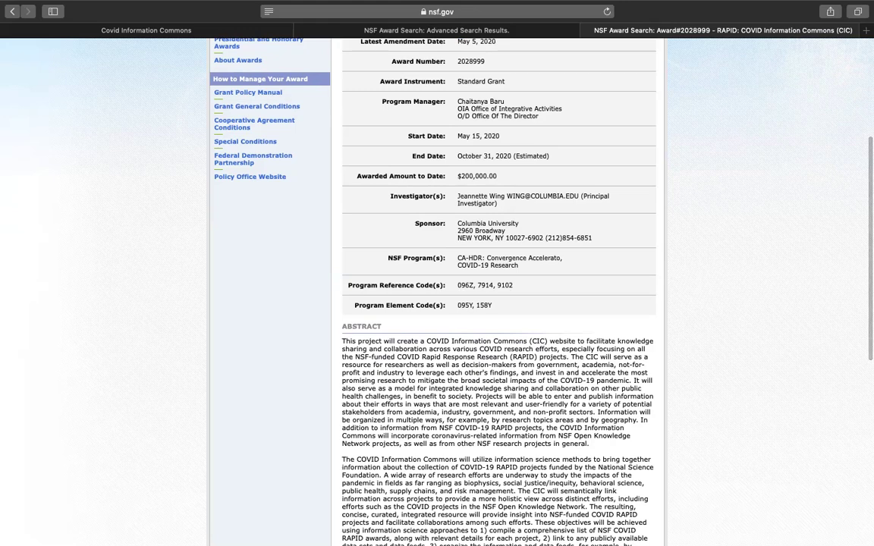
pyautogui.scroll(-10, 497, 303)
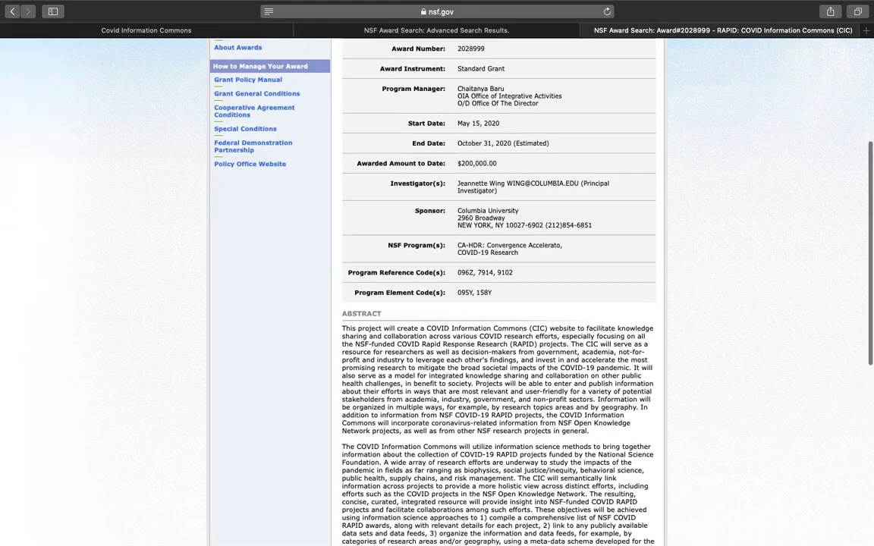
pyautogui.scroll(-7, 497, 303)
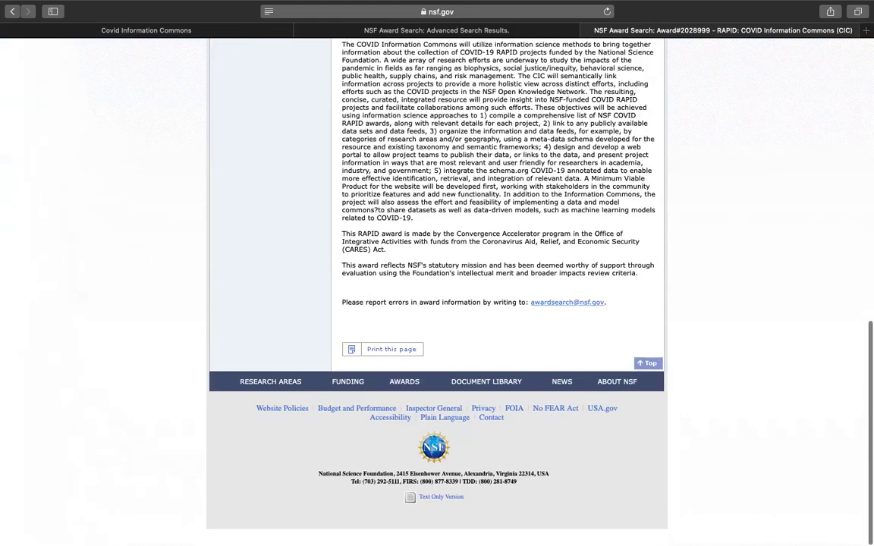
pyautogui.scroll(20, 497, 304)
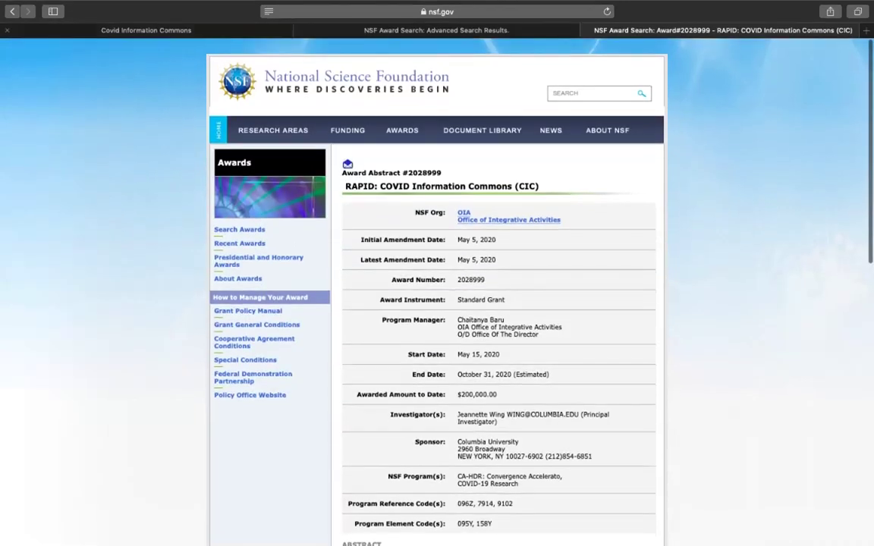
# - Return to the Covid Information Commons page and open the COVID Research Explorer ML Maps
pyautogui.click(146, 30)
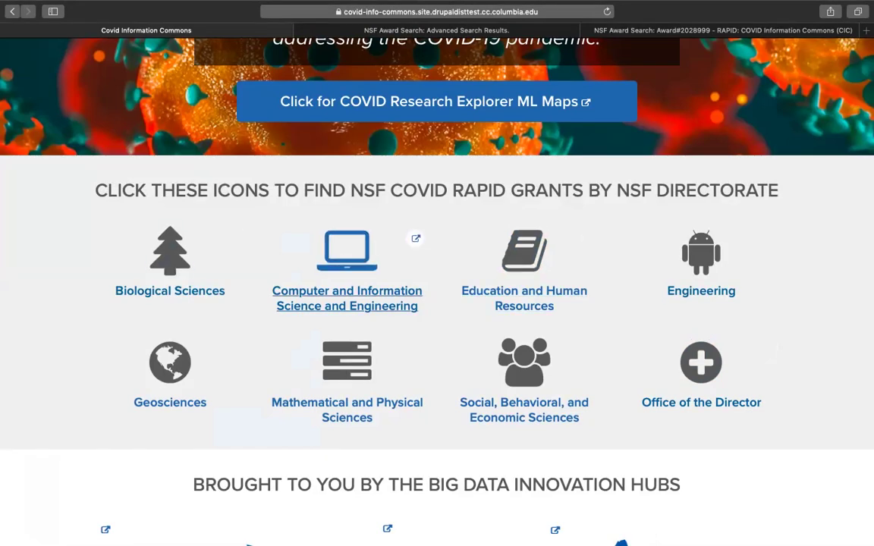
pyautogui.scroll(5, 437, 291)
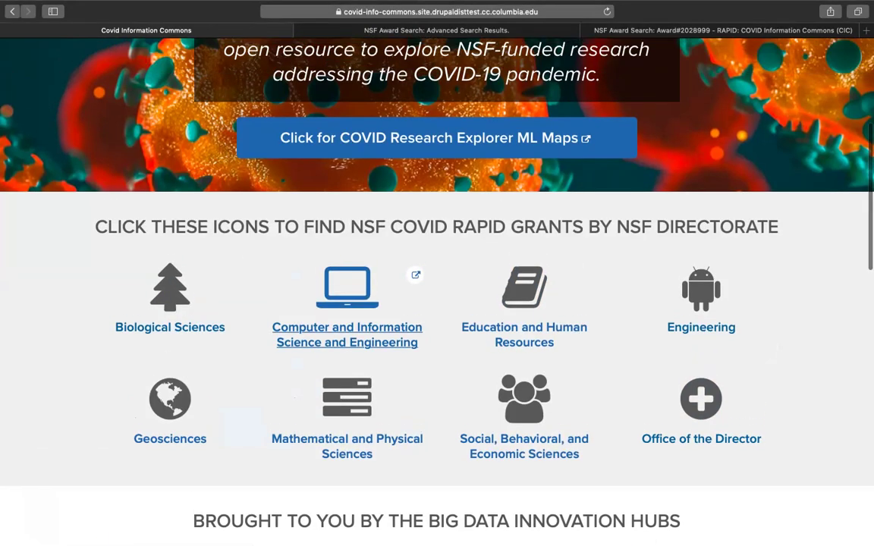
pyautogui.scroll(2, 346, 440)
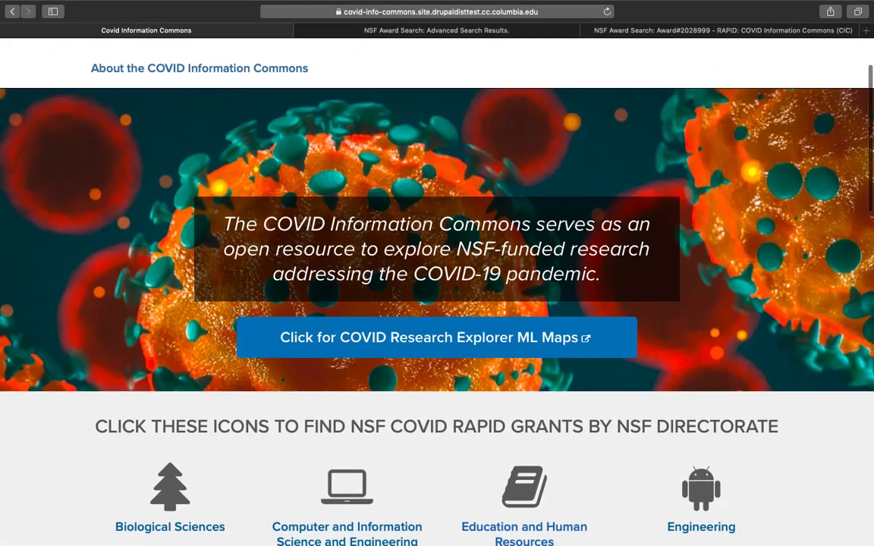
pyautogui.scroll(2, 437, 291)
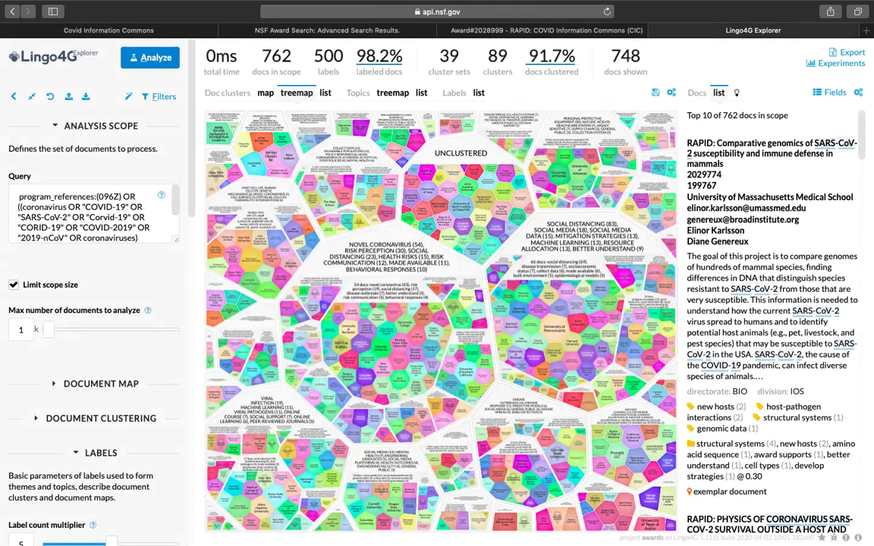
# - Examine the document cluster treemap and display the SUNY at Buffalo award from the novel coronavirus and risk perception cluster
pyautogui.scroll(5, 390, 294)
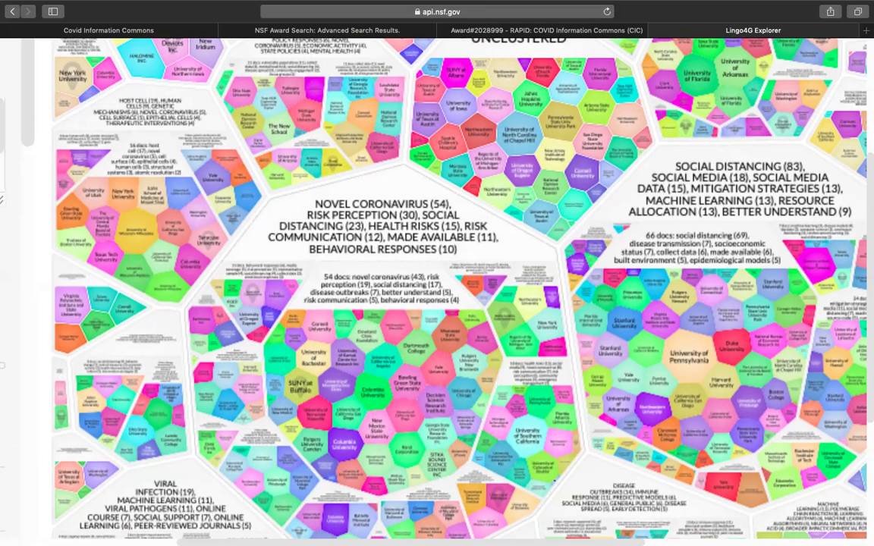
pyautogui.scroll(-1, 444, 227)
pyautogui.scroll(-5, 448, 284)
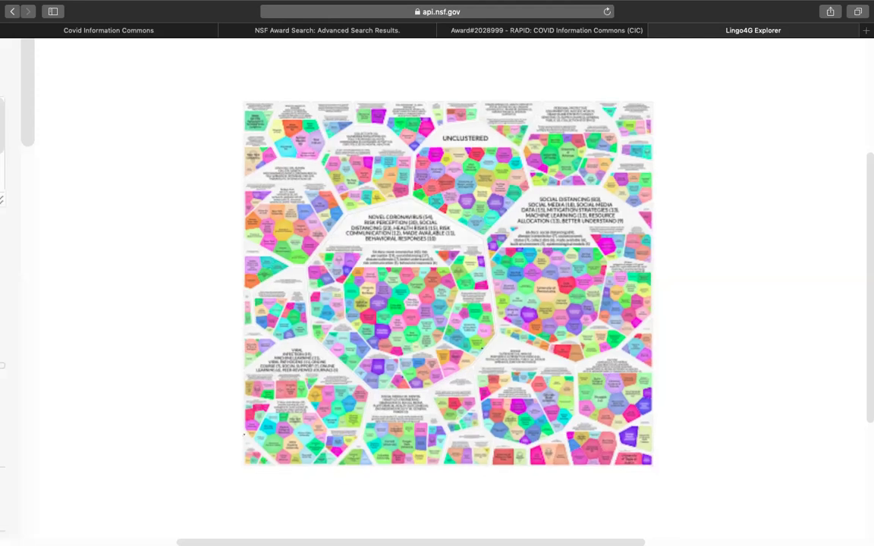
pyautogui.scroll(5, 416, 229)
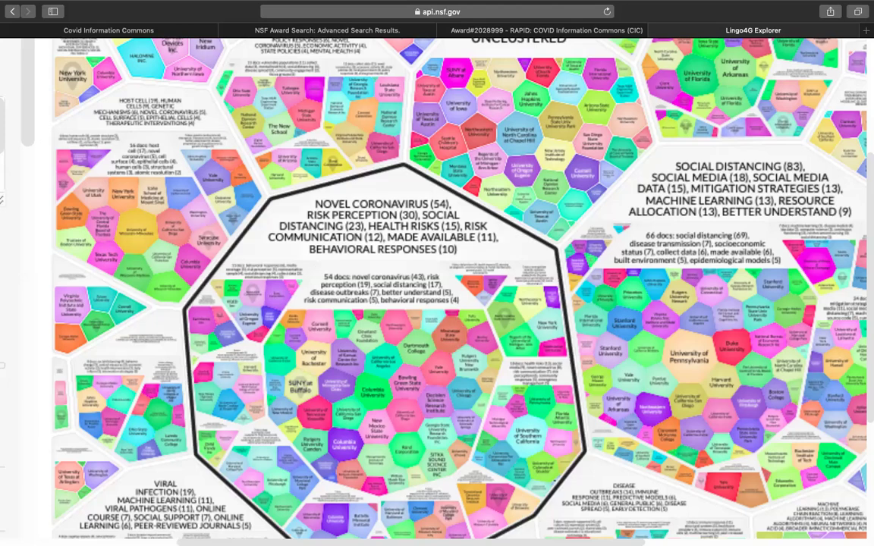
pyautogui.click(301, 386)
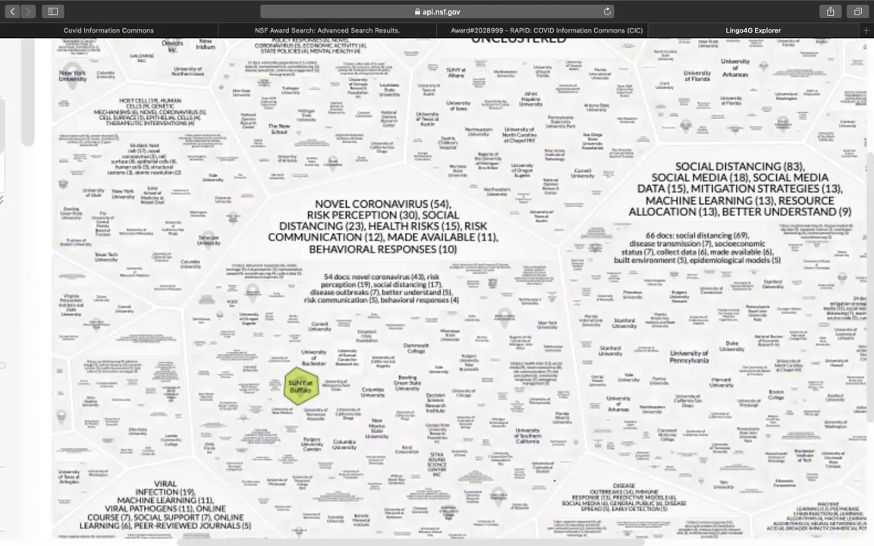
pyautogui.scroll(-2, 341, 327)
pyautogui.scroll(-3, 300, 309)
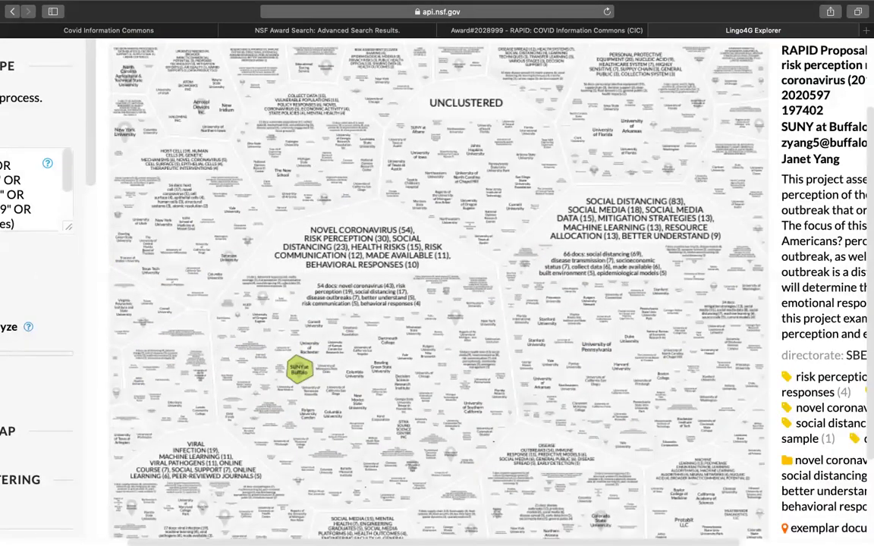
pyautogui.scroll(-3, 643, 289)
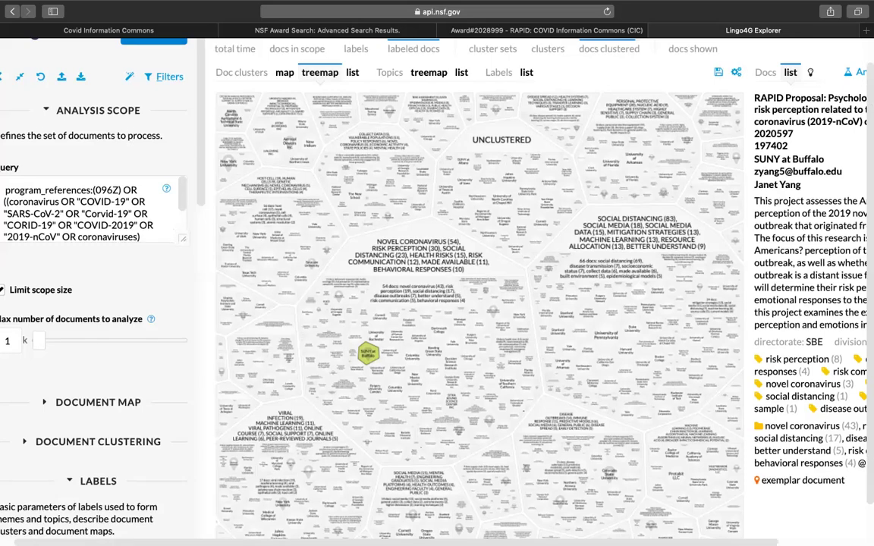
# - Set the state field to "show as title" in the document field display options
pyautogui.hscroll(3, 479, 303)
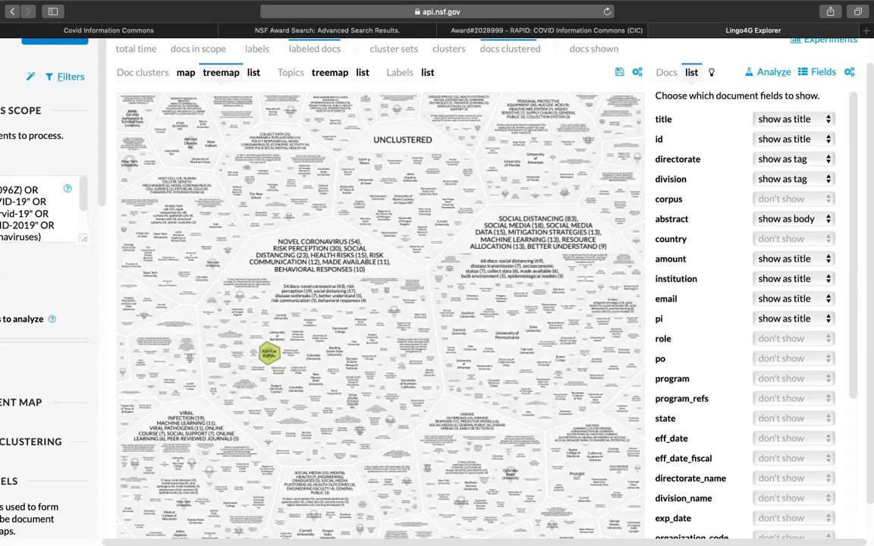
pyautogui.scroll(-3, 747, 303)
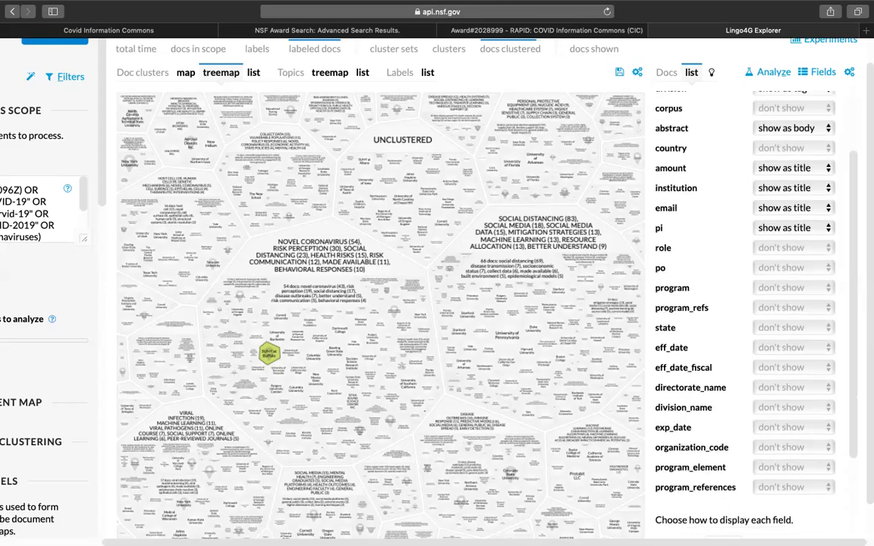
pyautogui.click(789, 328)
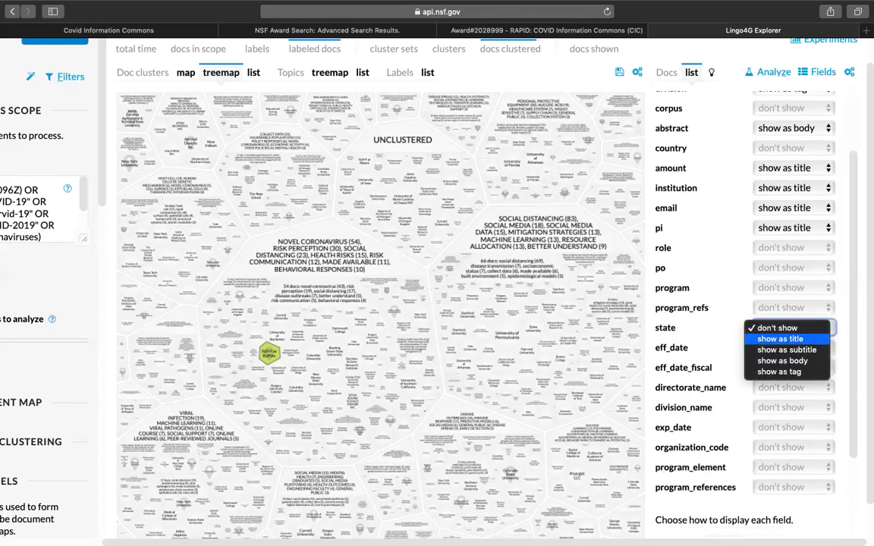
pyautogui.click(779, 340)
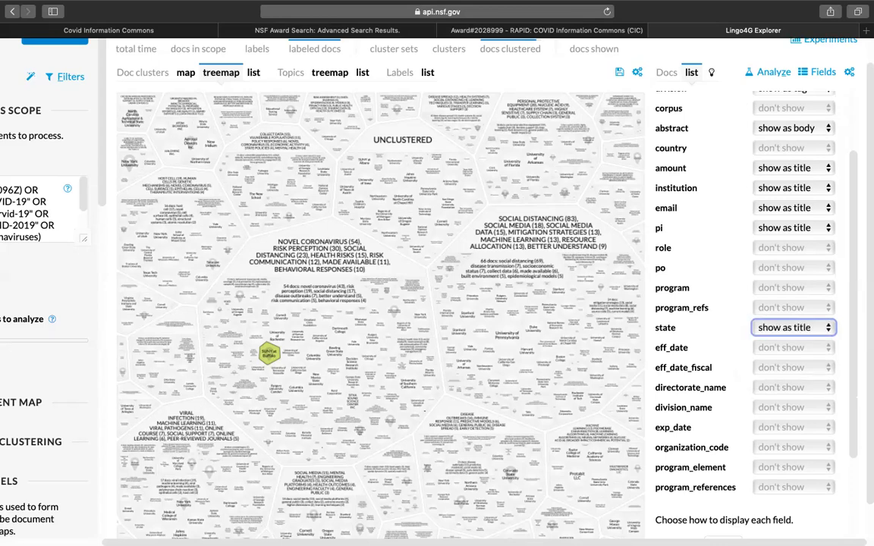
# - Set the display limit to 2000 characters per field value, and save the settings to show the documents
pyautogui.scroll(-5, 747, 304)
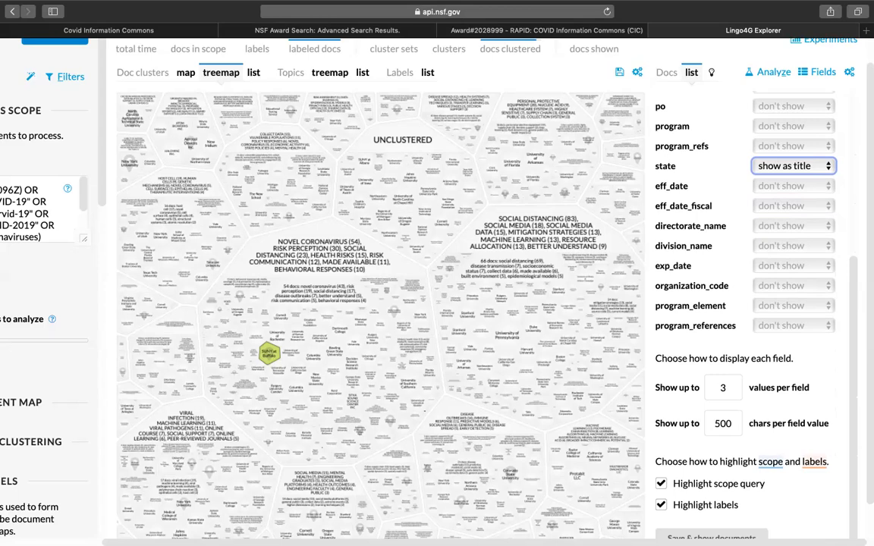
pyautogui.click(721, 423)
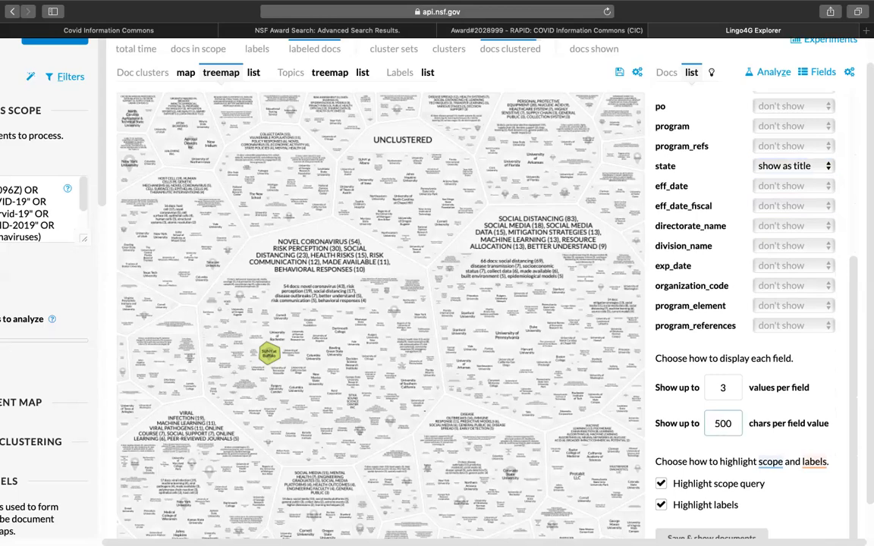
pyautogui.press('BackSpace')
pyautogui.write('20')
pyautogui.scroll(-3, 716, 424)
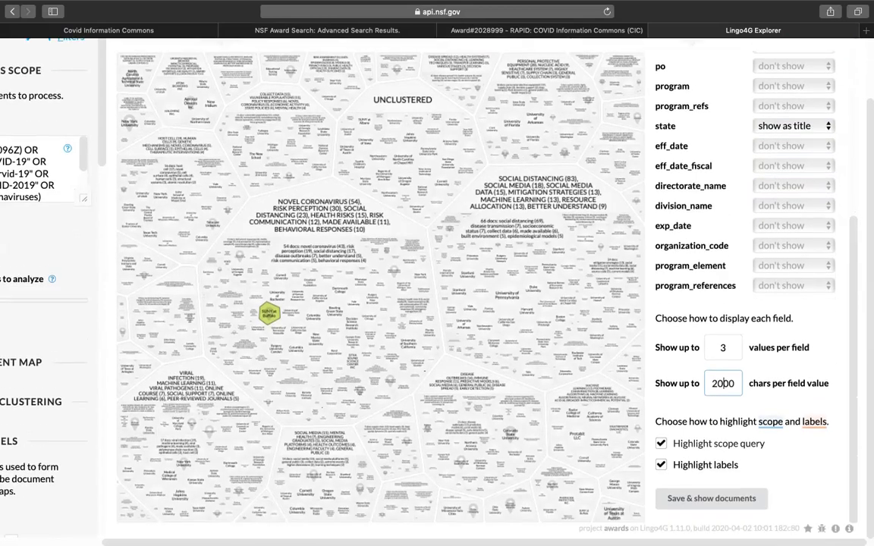
pyautogui.click(710, 500)
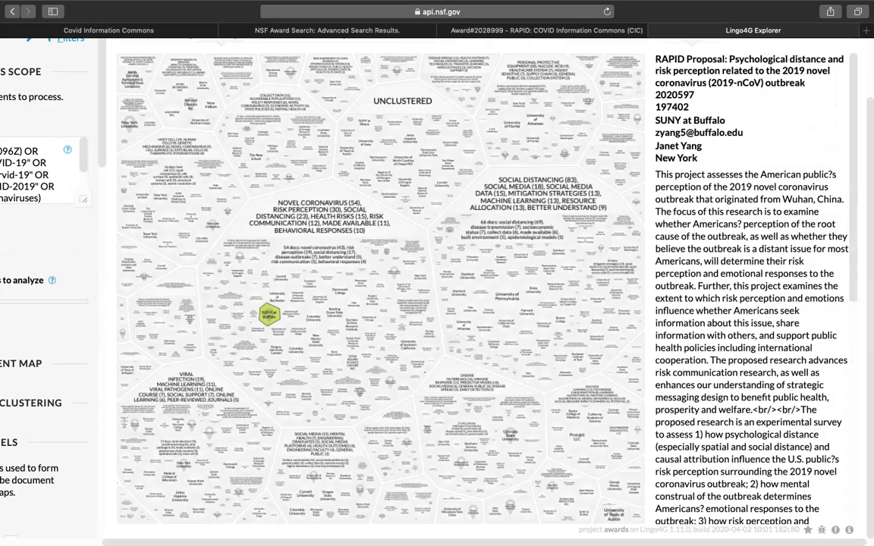
# - View the full award descriptions for SUNY at Buffalo, Yale University and the University of Arkansas in the treemap
pyautogui.scroll(3, 393, 288)
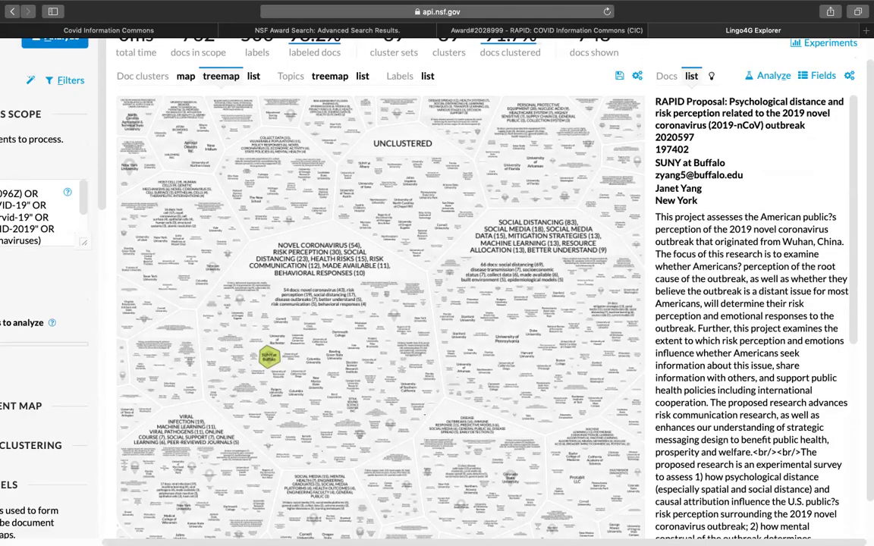
pyautogui.scroll(-5, 751, 318)
pyautogui.scroll(7, 750, 318)
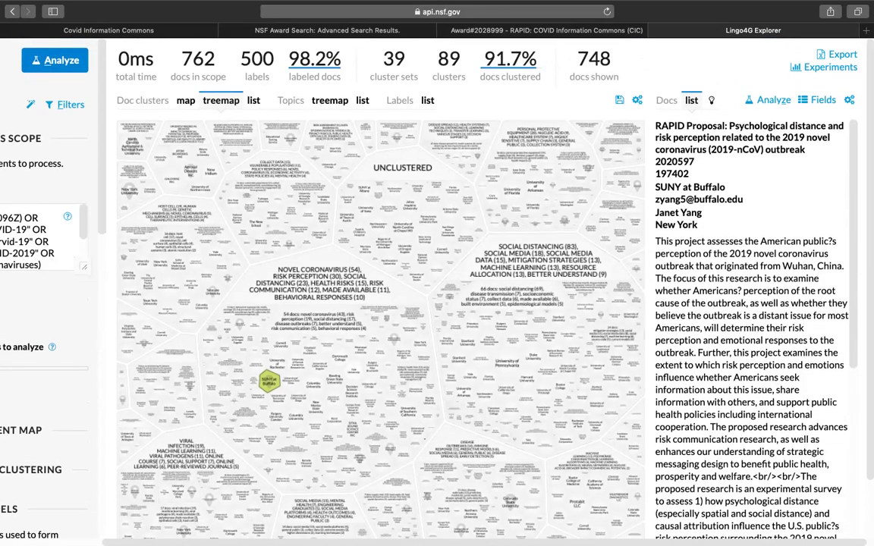
pyautogui.click(352, 370)
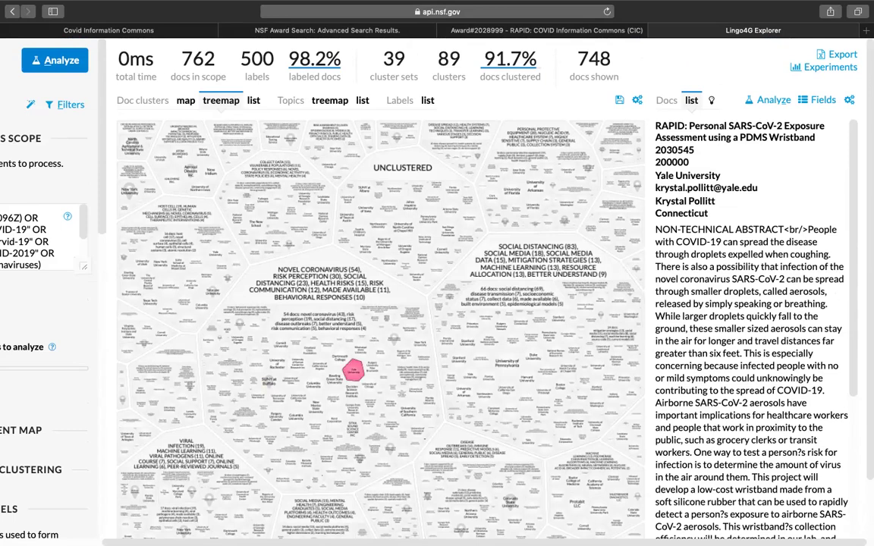
pyautogui.click(464, 392)
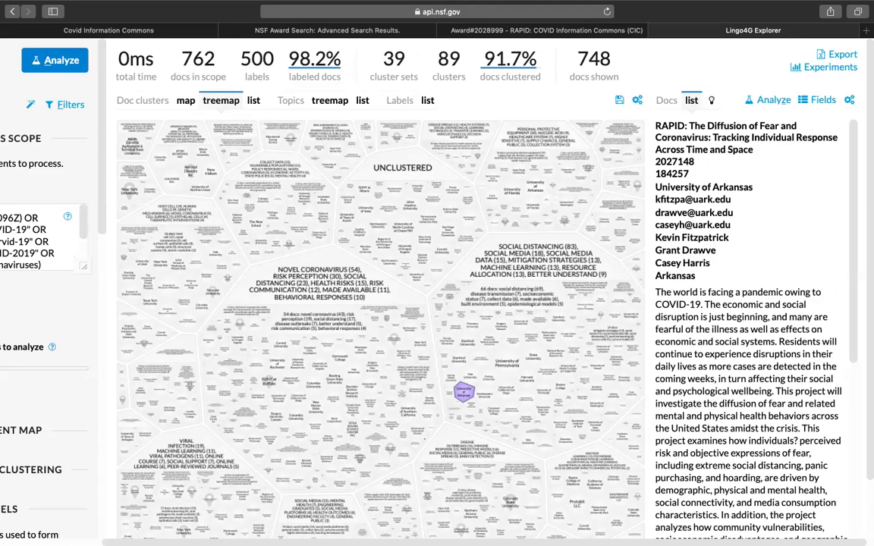
# - View the University of Florida award description, and display the document clusters as a map
pyautogui.click(534, 206)
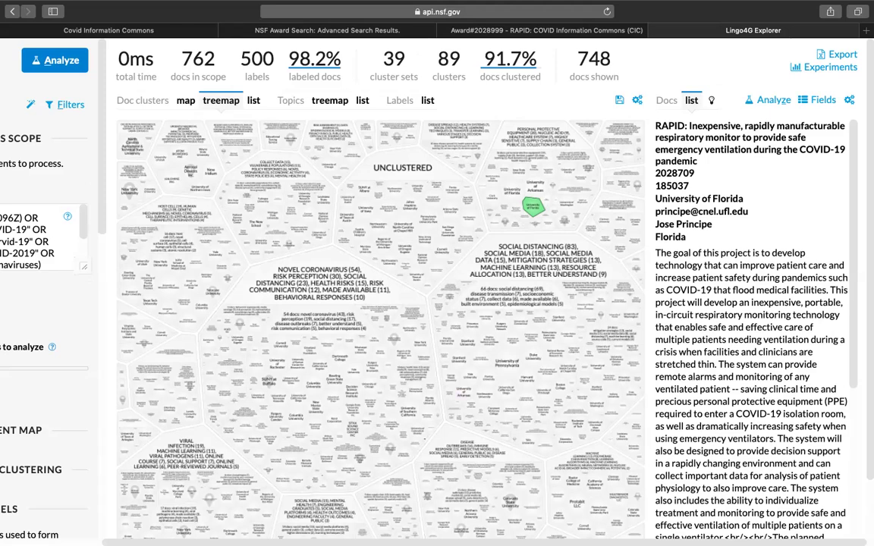
pyautogui.scroll(-3, 437, 291)
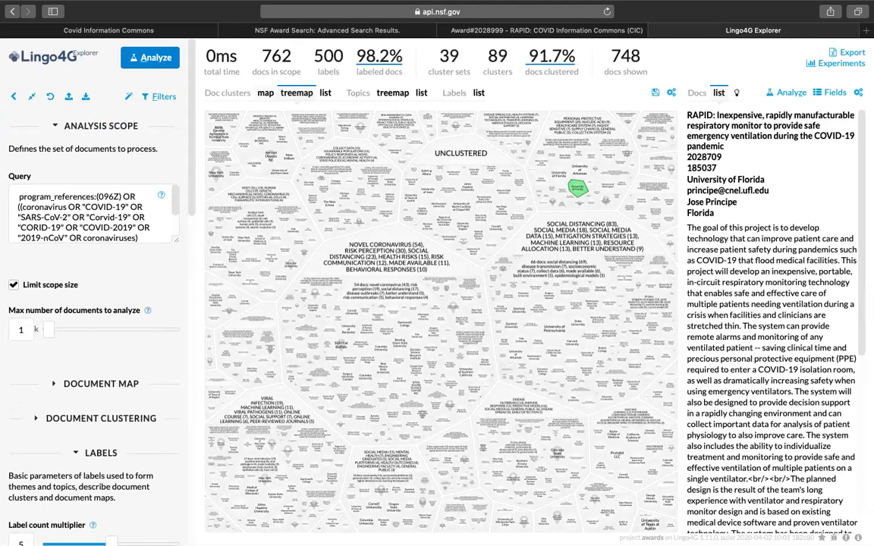
pyautogui.click(266, 93)
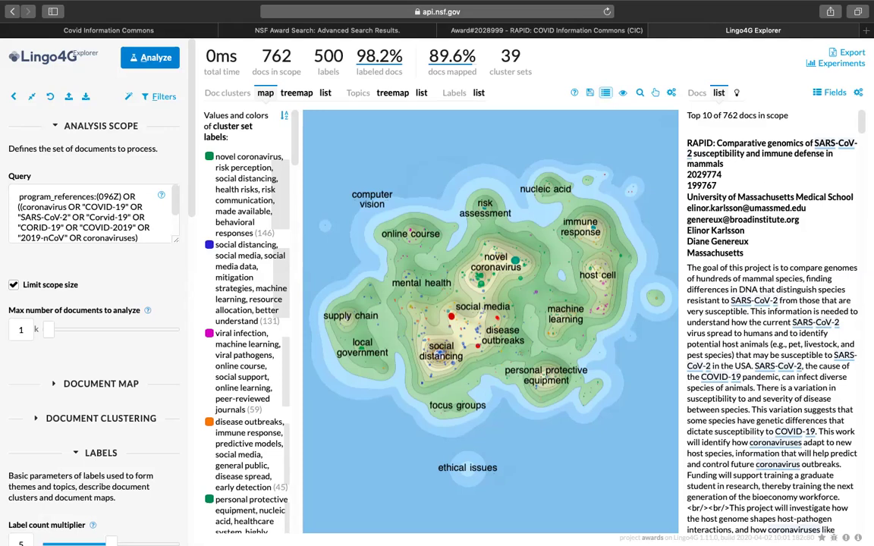
# - Return to the document cluster treemap and set its style to Rectangular
pyautogui.click(296, 93)
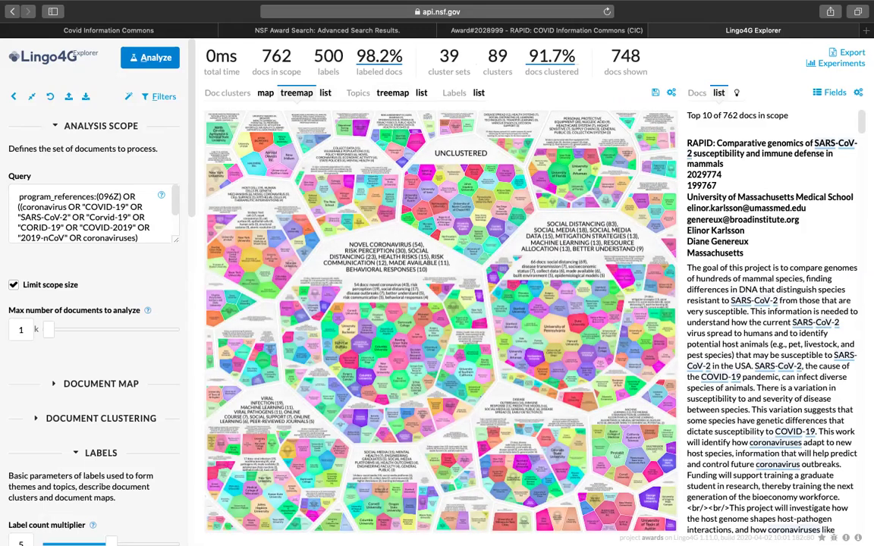
pyautogui.click(671, 92)
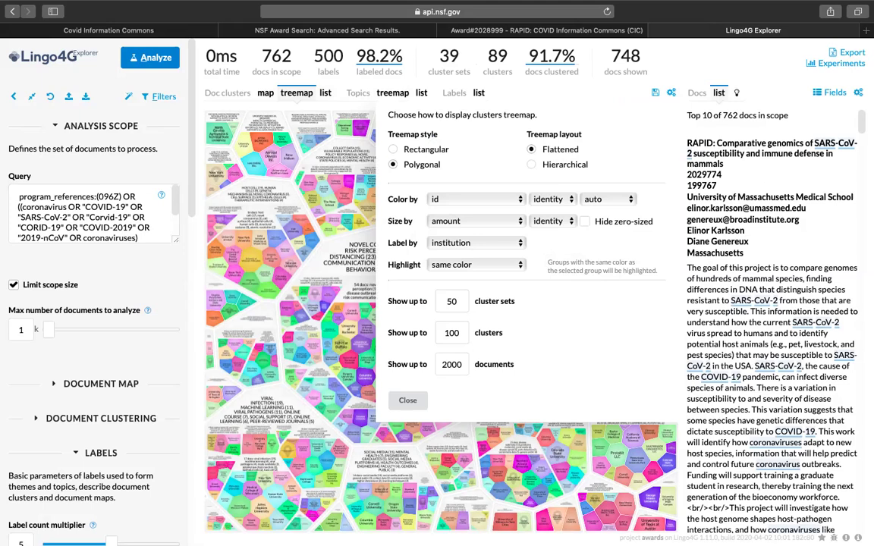
pyautogui.click(393, 149)
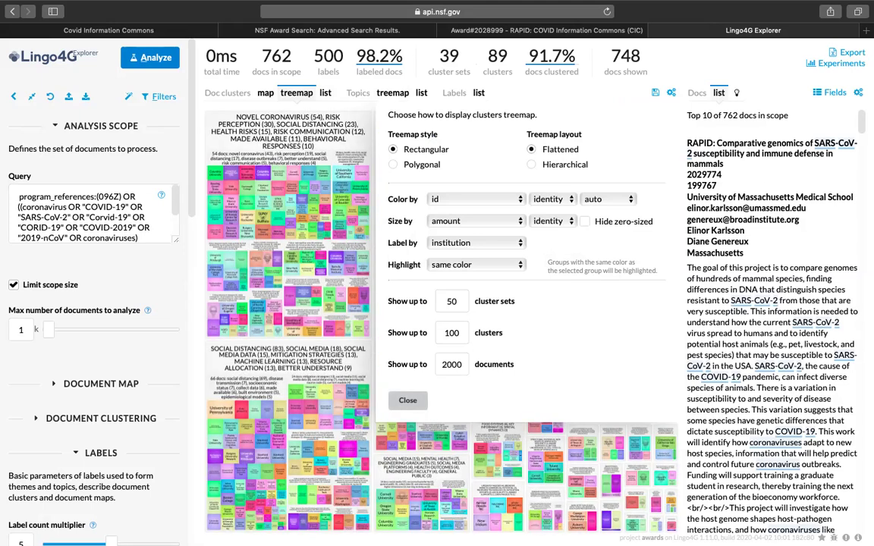
pyautogui.click(407, 400)
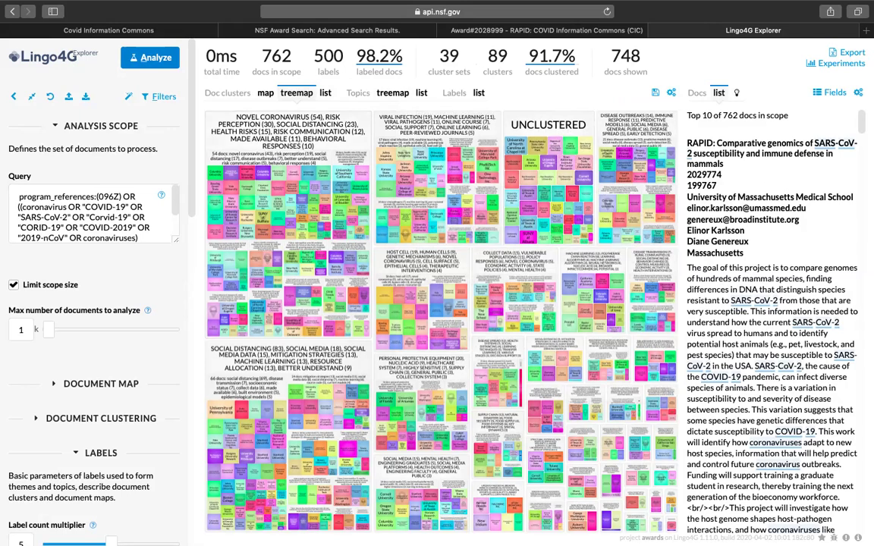
# - Label the treemap cells by pi in the treemap display settings
pyautogui.click(670, 92)
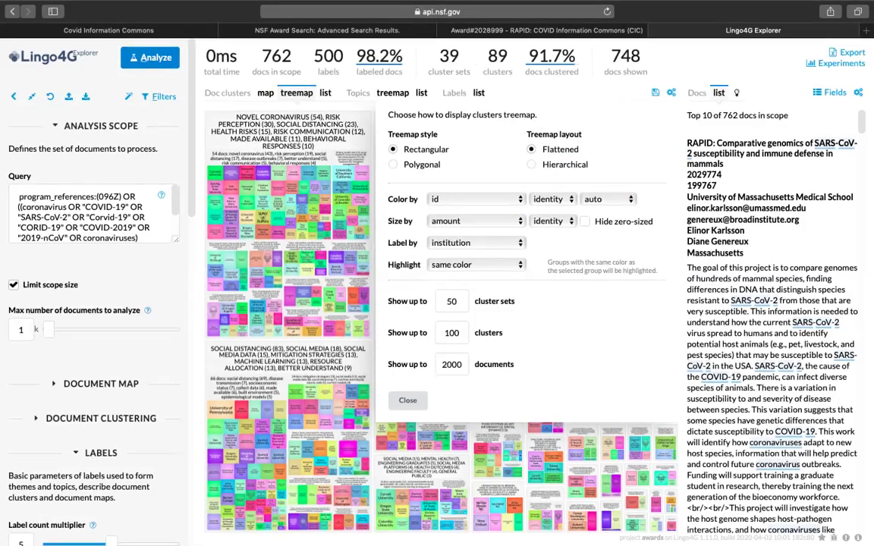
pyautogui.click(476, 242)
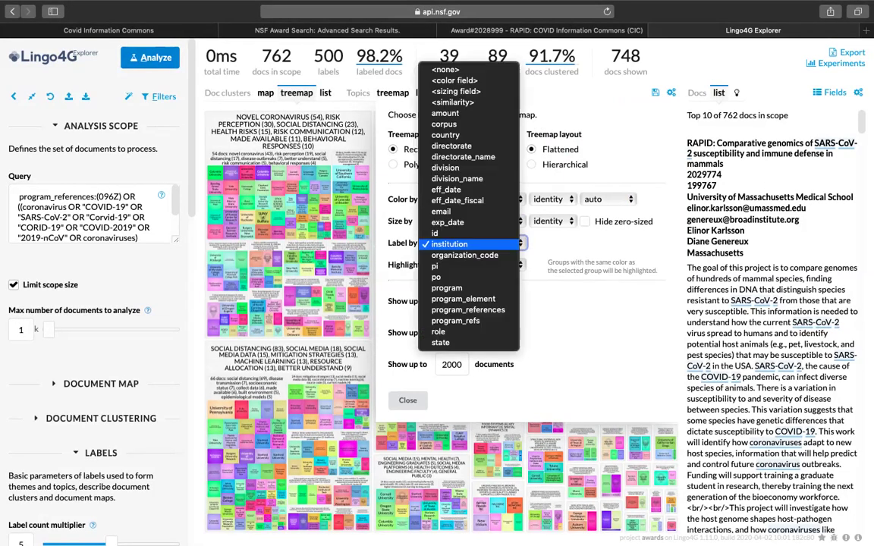
pyautogui.press('Up')
pyautogui.press('Up')
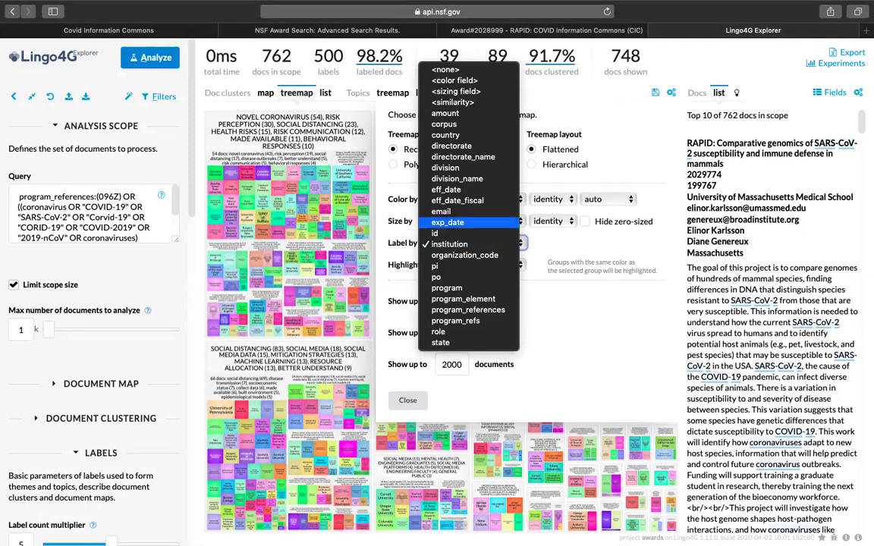
pyautogui.press('Down')
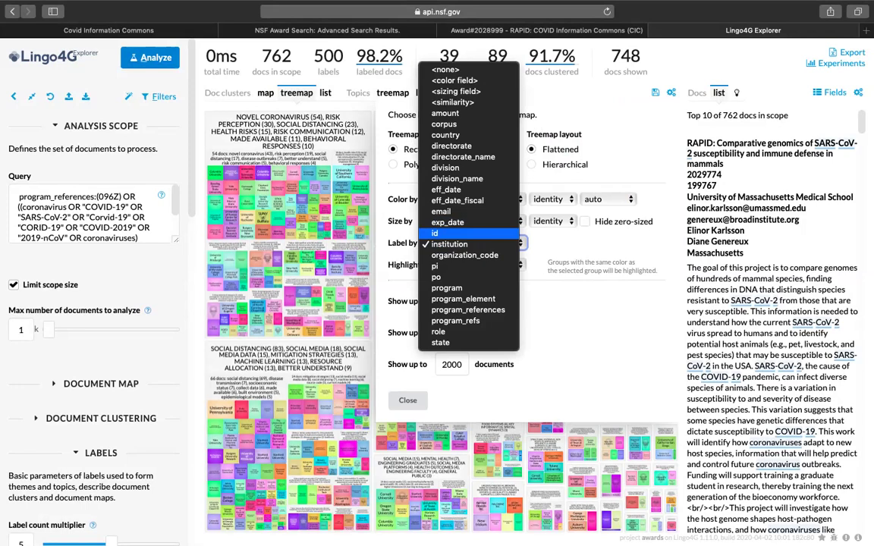
pyautogui.press('Down')
pyautogui.press('Down')
pyautogui.press('Down')
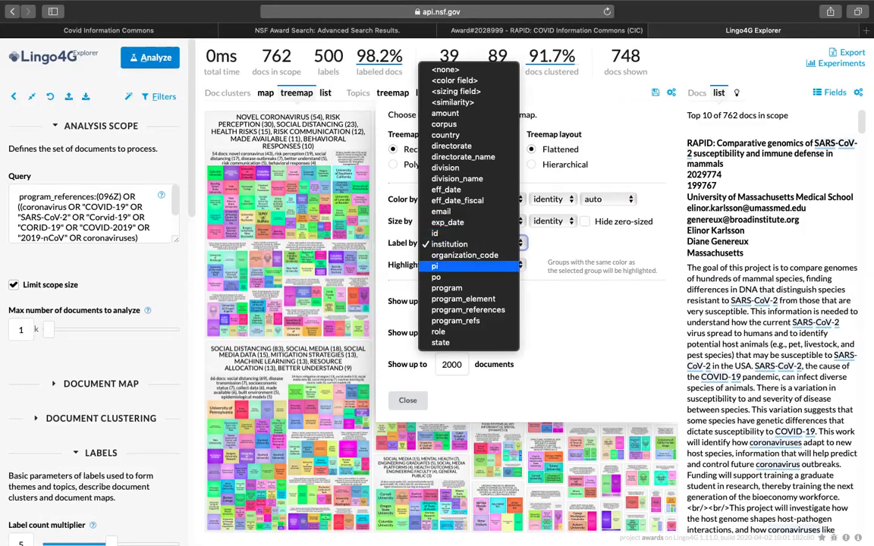
pyautogui.press('Return')
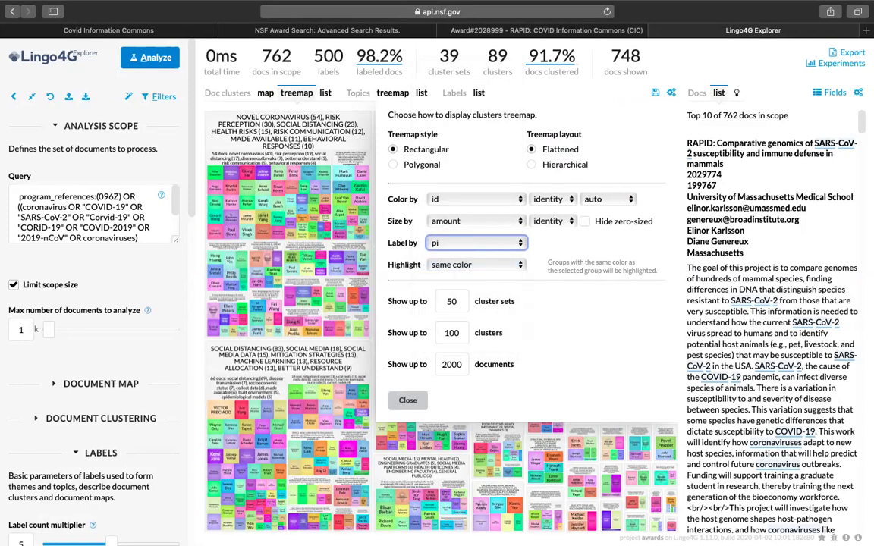
pyautogui.click(407, 399)
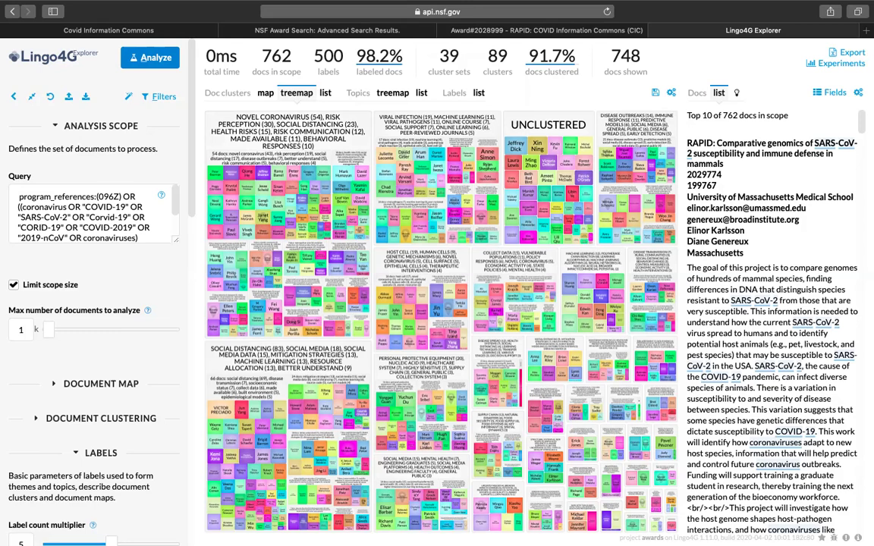
# - Remove the amount and eff_date conditions from the end of the analysis scope query, along with stray spaces
pyautogui.click(18, 197)
pyautogui.press('Delete')
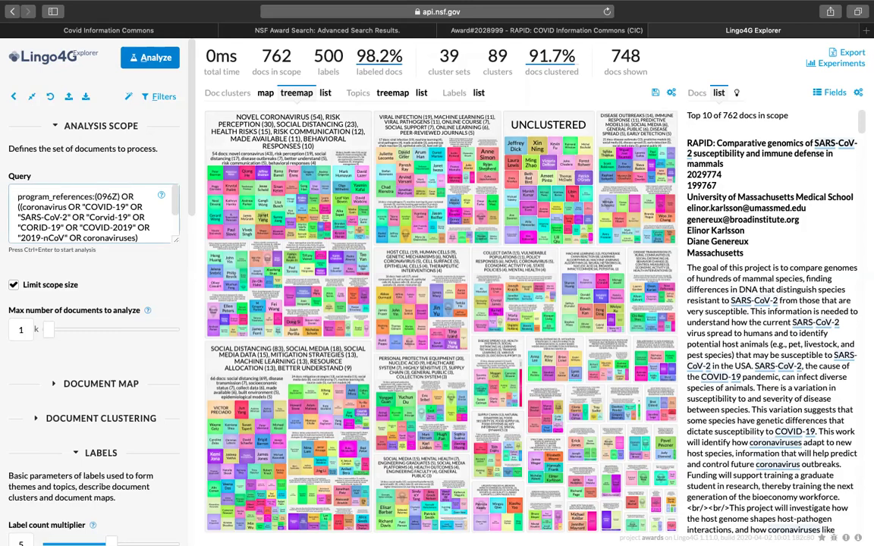
pyautogui.scroll(-3, 89, 213)
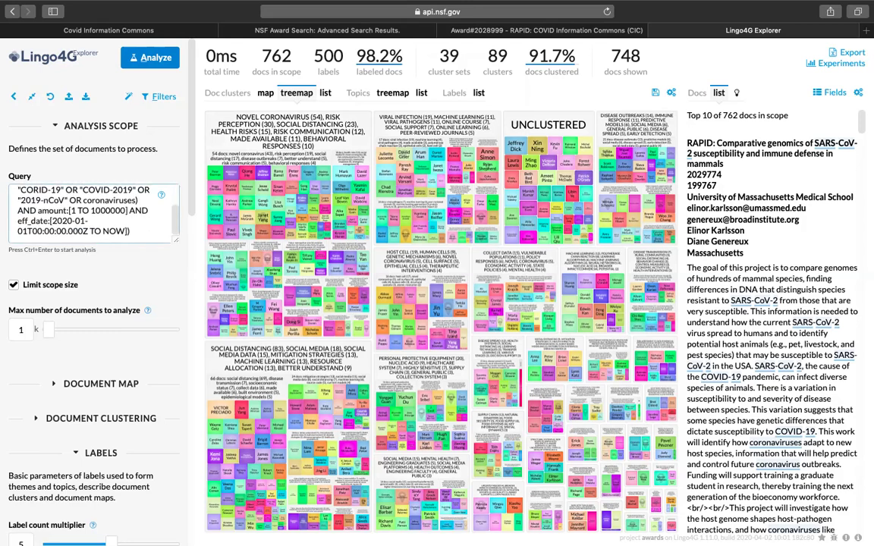
pyautogui.moveTo(18, 210); pyautogui.dragTo(126, 231)
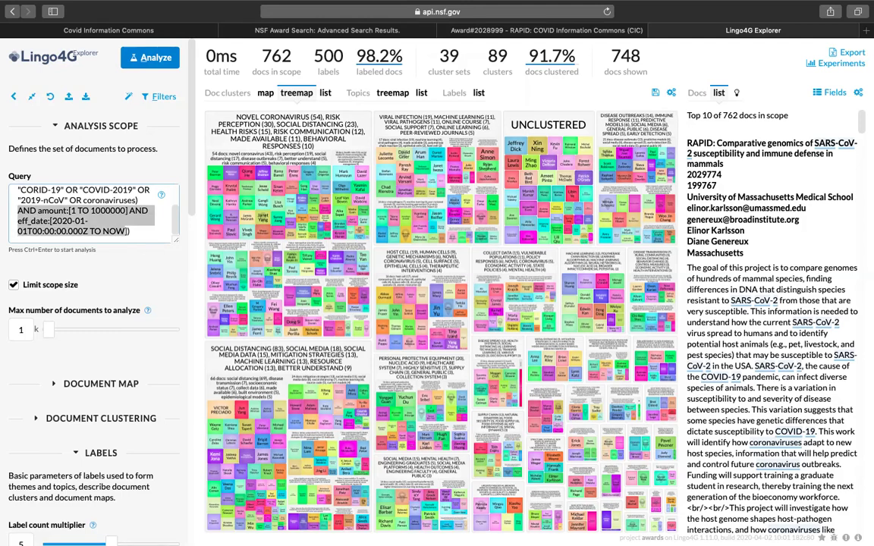
pyautogui.press('BackSpace')
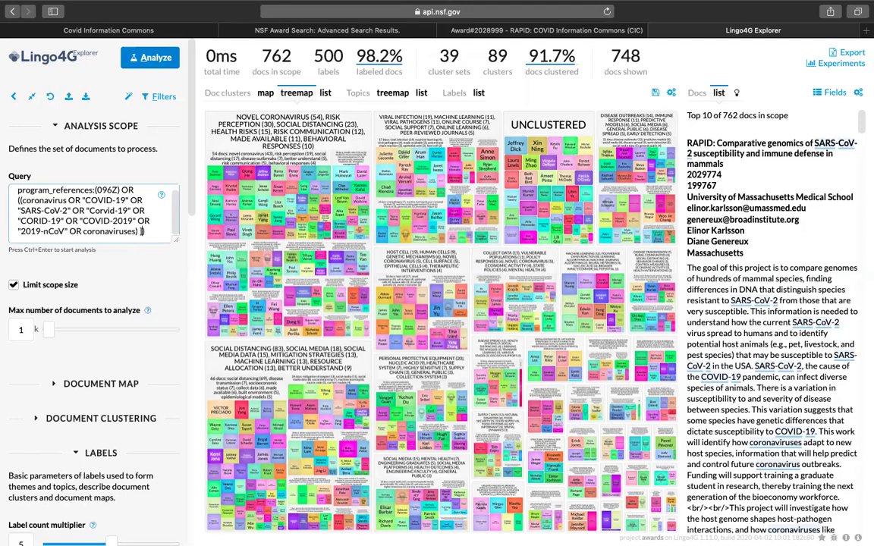
pyautogui.press('Delete')
pyautogui.press('BackSpace')
# - Move one opening parenthesis from before coronavirus to before program_references, so the query's OR terms form one group
pyautogui.click(18, 190)
pyautogui.write('(')
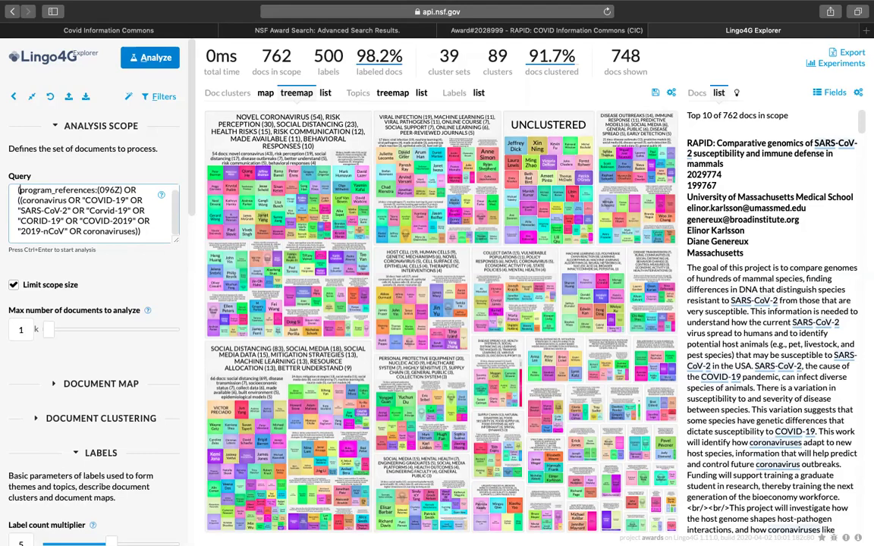
pyautogui.write('(')
pyautogui.click(21, 200)
pyautogui.press('BackSpace')
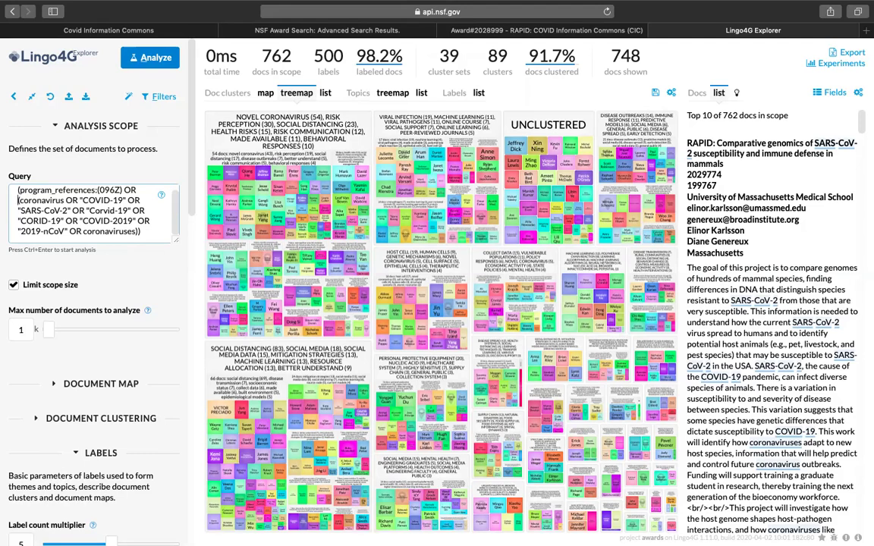
# - Append AND MUTATION to the query and run the analysis, and display the Princeton University award in the unclustered group
pyautogui.click(142, 231)
pyautogui.write('AND M')
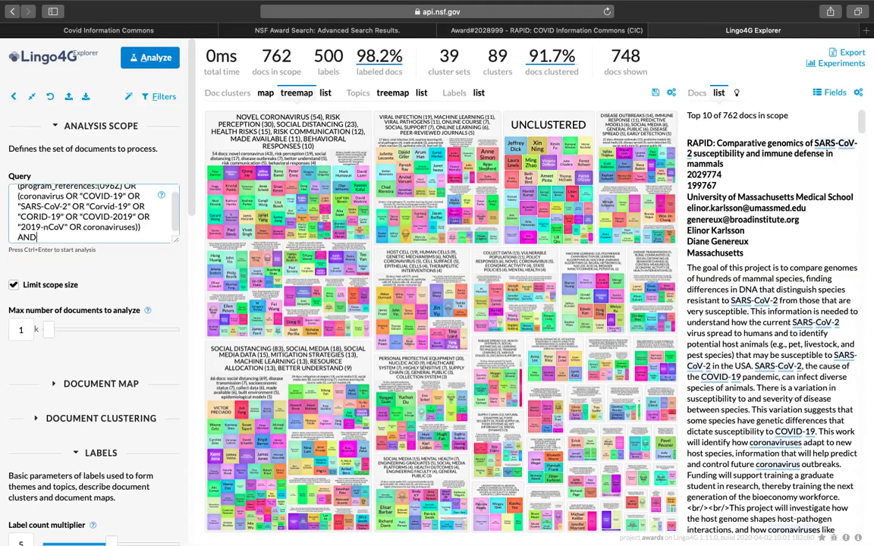
pyautogui.write('UTATION')
pyautogui.hotkey('ctrl', 'Return')
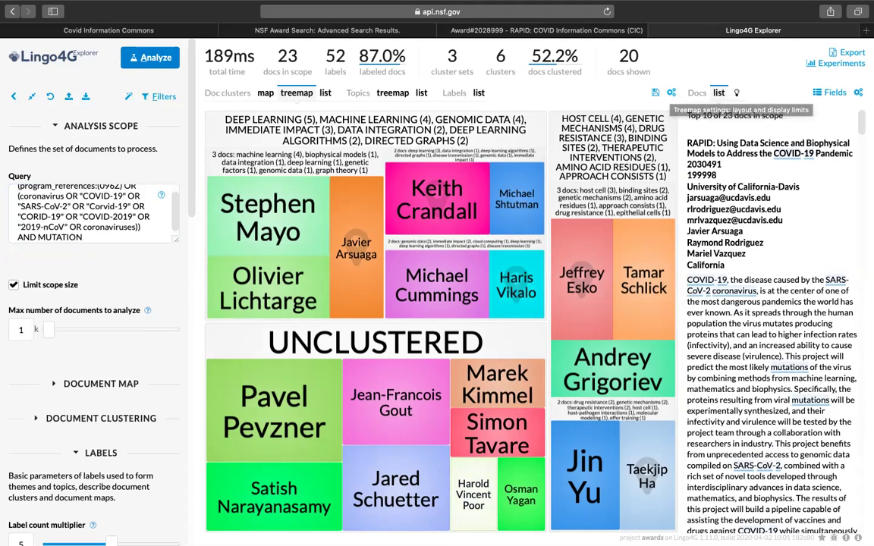
pyautogui.click(474, 493)
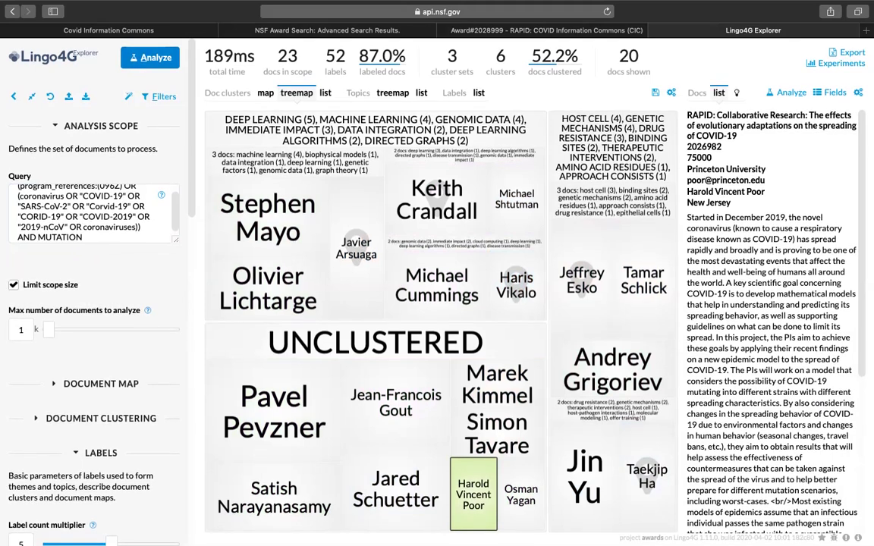
# - Label the treemap cells by institution in the treemap display settings
pyautogui.click(670, 92)
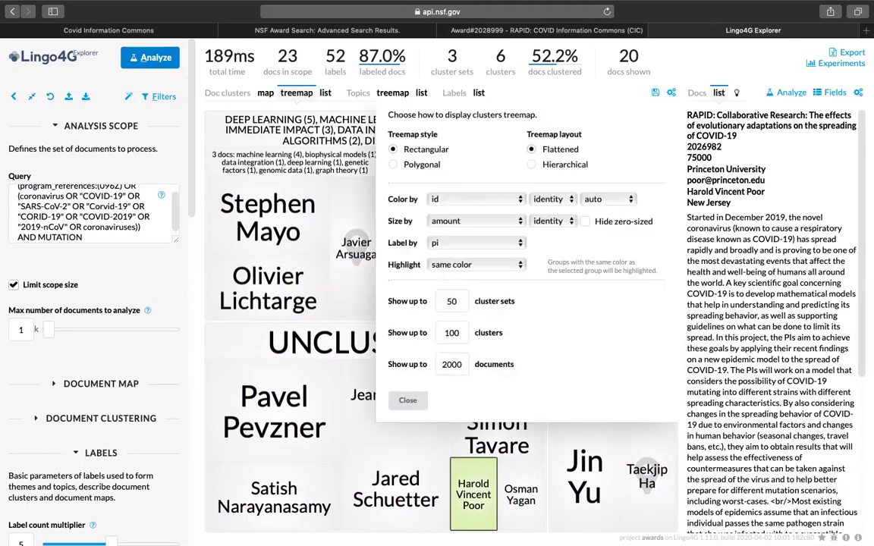
pyautogui.click(476, 243)
pyautogui.press('Up')
pyautogui.press('Up')
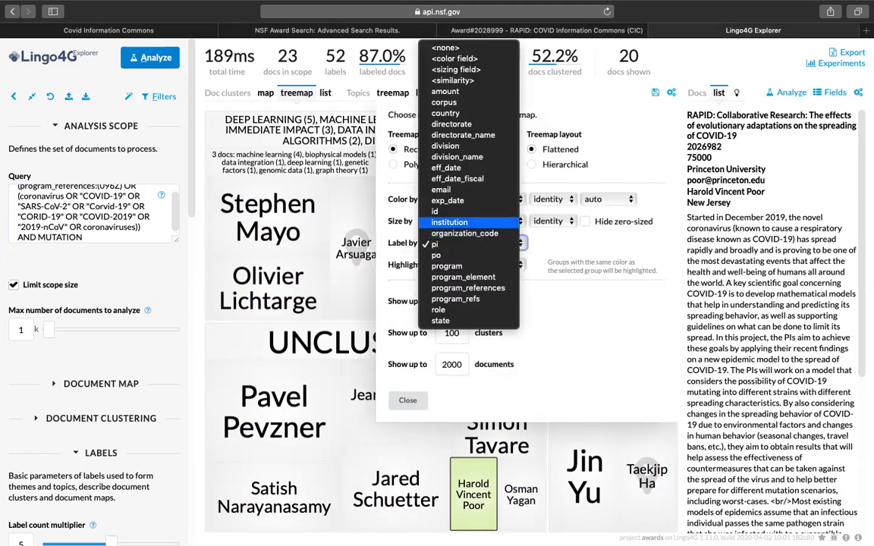
pyautogui.press('Return')
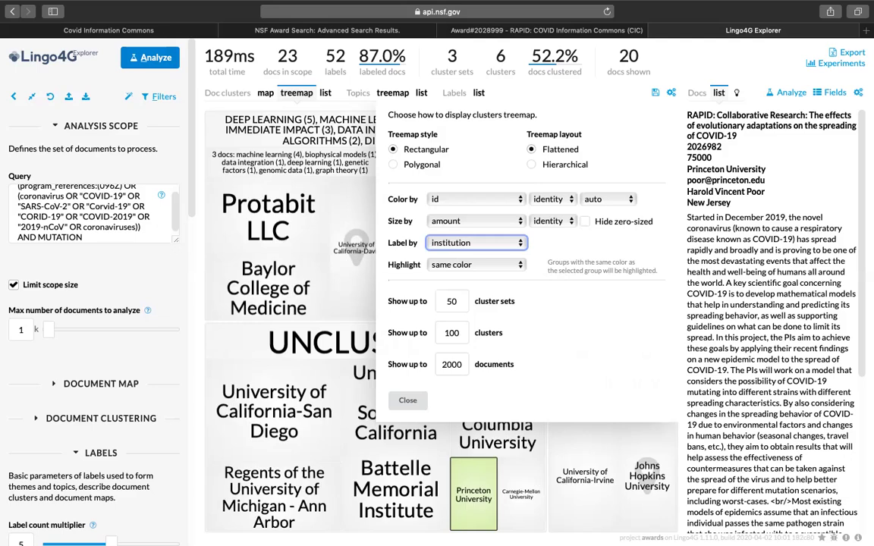
pyautogui.press('Escape')
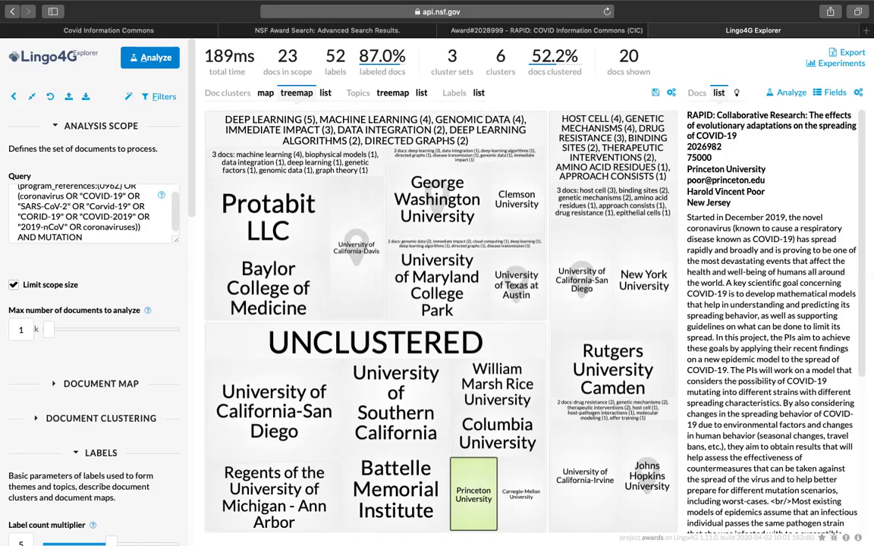
# - Replace MUTATION with KNOWLEDGE AND GRAPH in the query, and run the analysis
pyautogui.moveTo(38, 236); pyautogui.dragTo(82, 236)
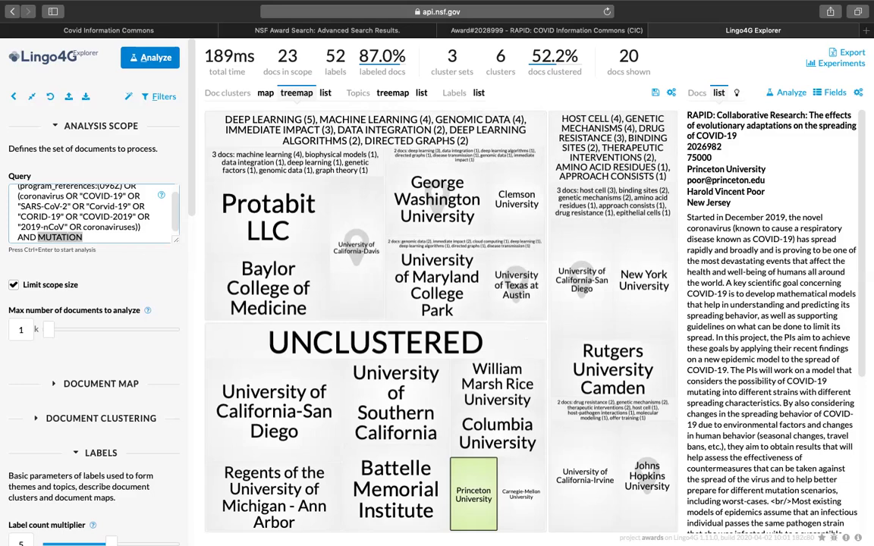
pyautogui.write('K')
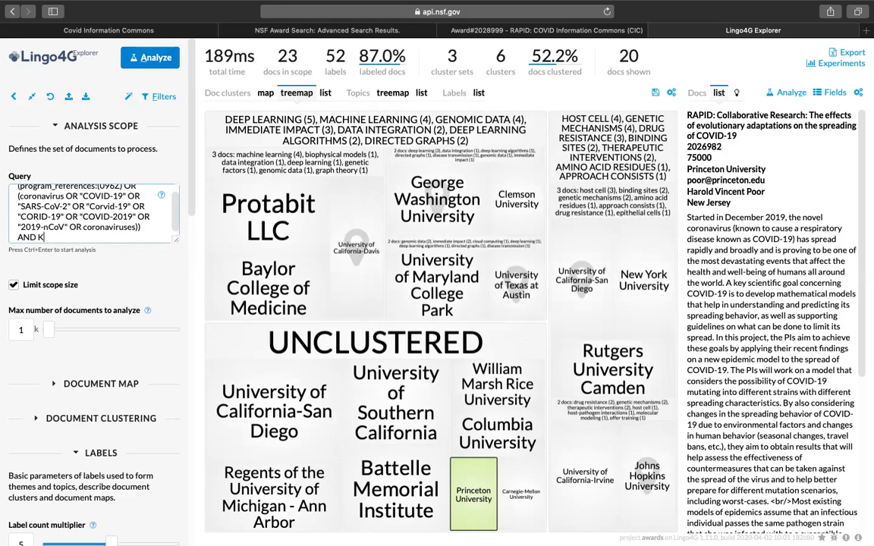
pyautogui.write('NOWLEDGE AND G')
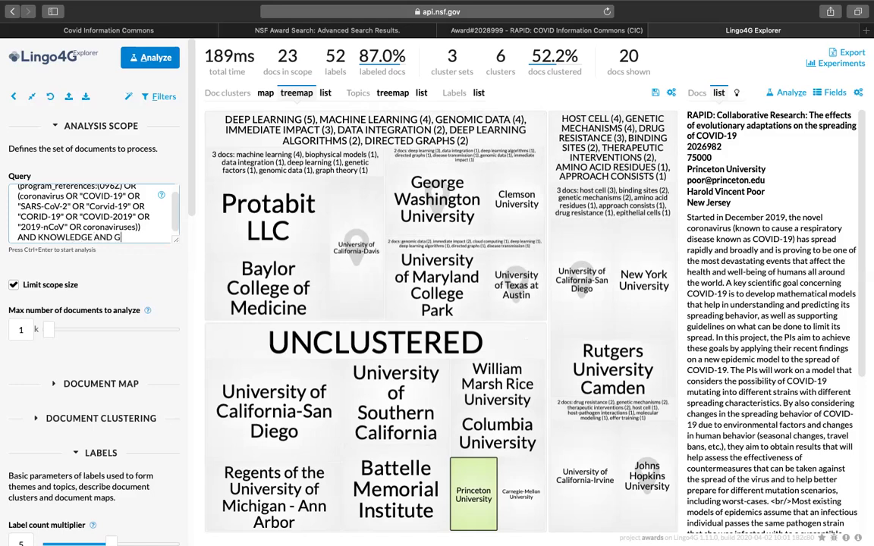
pyautogui.write('RAPH')
pyautogui.hotkey('ctrl', 'Return')
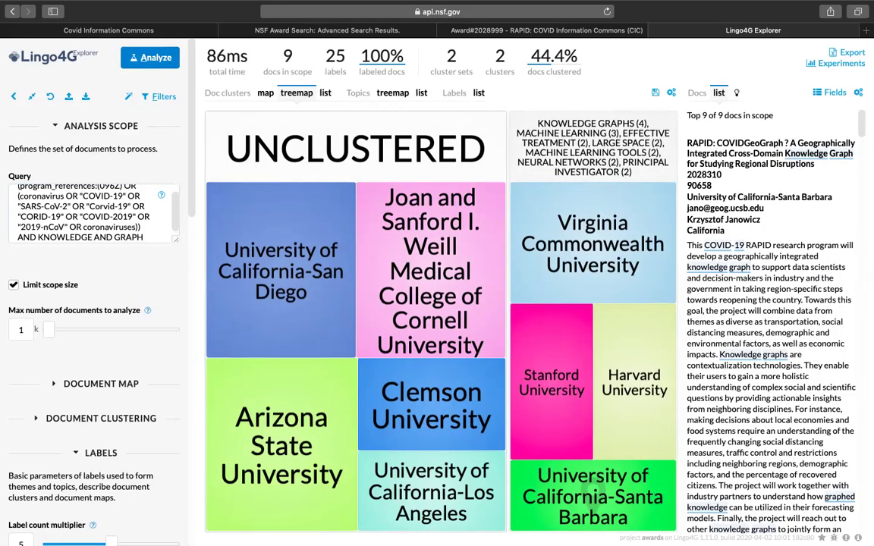
# - Read the University of California-San Diego award description, and return to the Covid Information Commons page
pyautogui.click(280, 270)
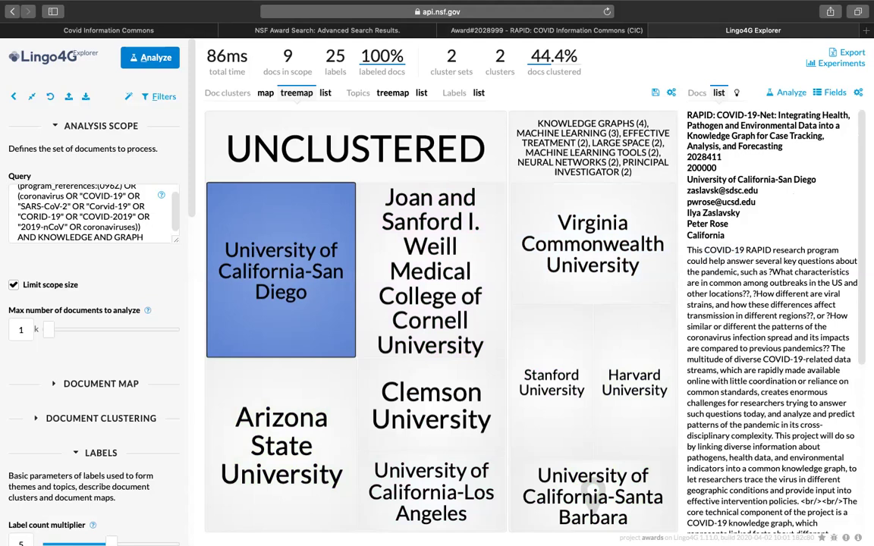
pyautogui.scroll(-3, 772, 319)
pyautogui.scroll(3, 772, 318)
pyautogui.click(108, 30)
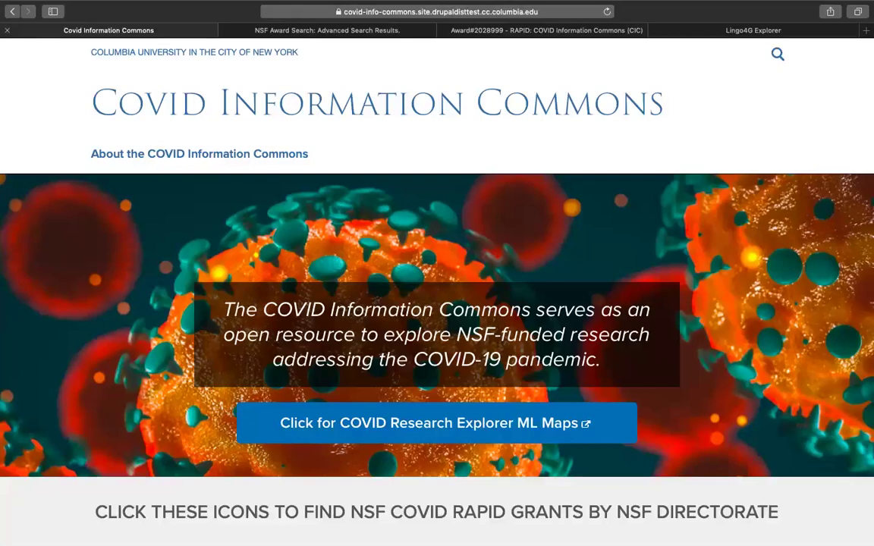